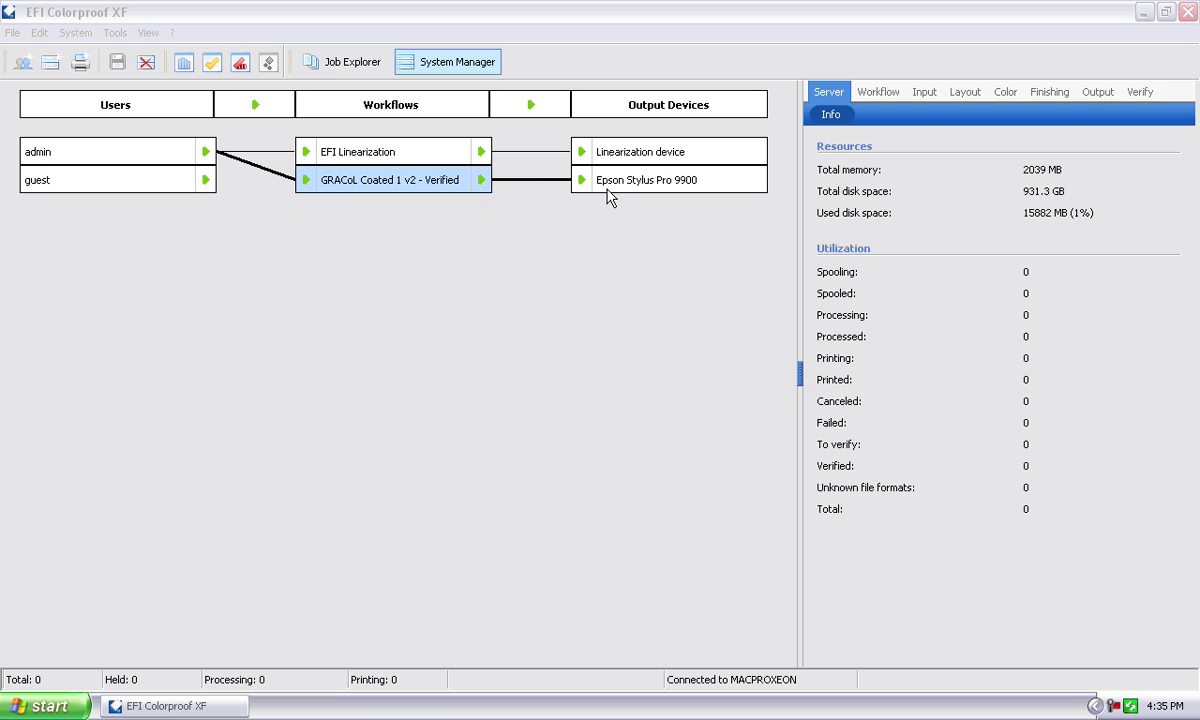
# - Stop the GRACoL Coated 1 v2 - Verified workflow's input so it no longer accepts jobs
pyautogui.moveTo(610, 196)
pyautogui.click(310, 195)
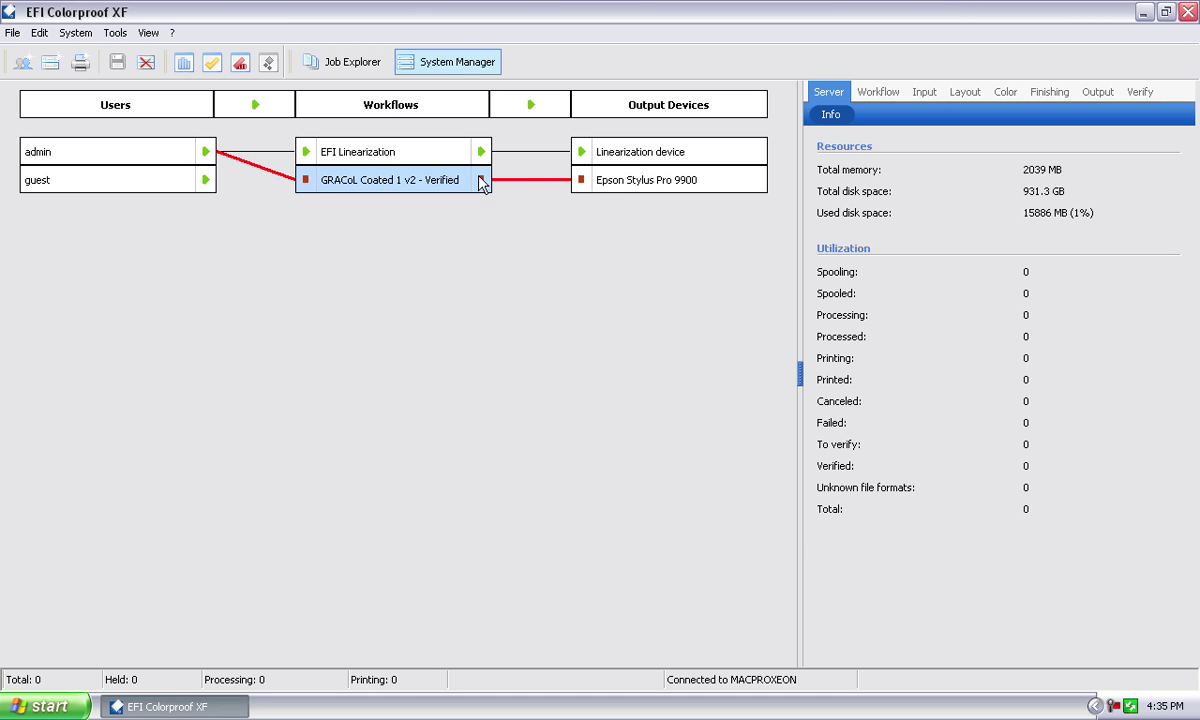
# - Resume the workflow's input from admin and output to the Epson printer, then show its Input settings
pyautogui.click(288, 176)
pyautogui.click(546, 179)
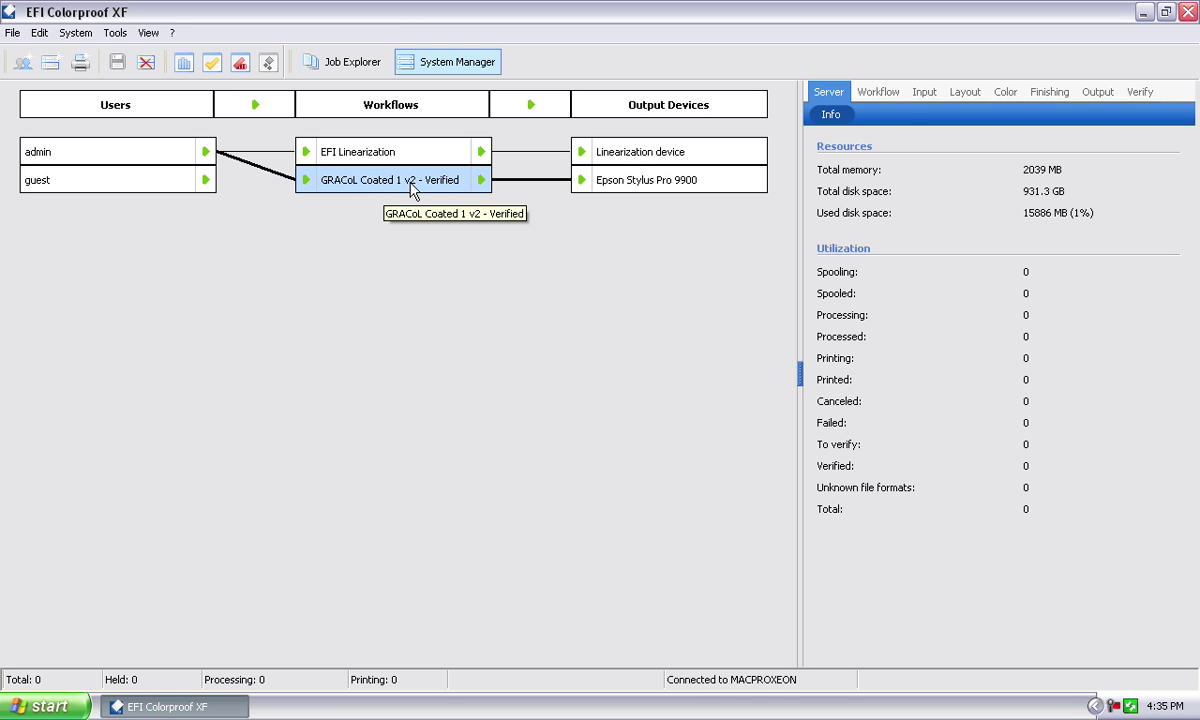
pyautogui.click(916, 94)
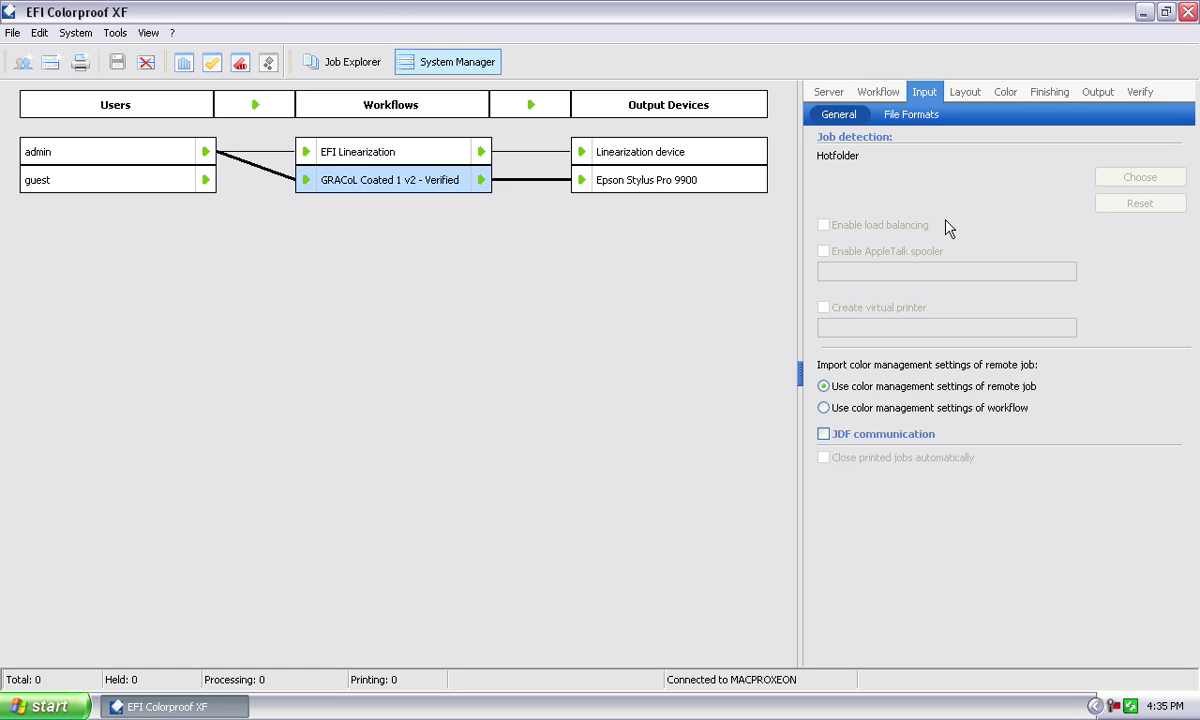
# - Stop the GRACoL workflow's input again to unlock the hot folder Choose and Reset buttons
pyautogui.click(287, 177)
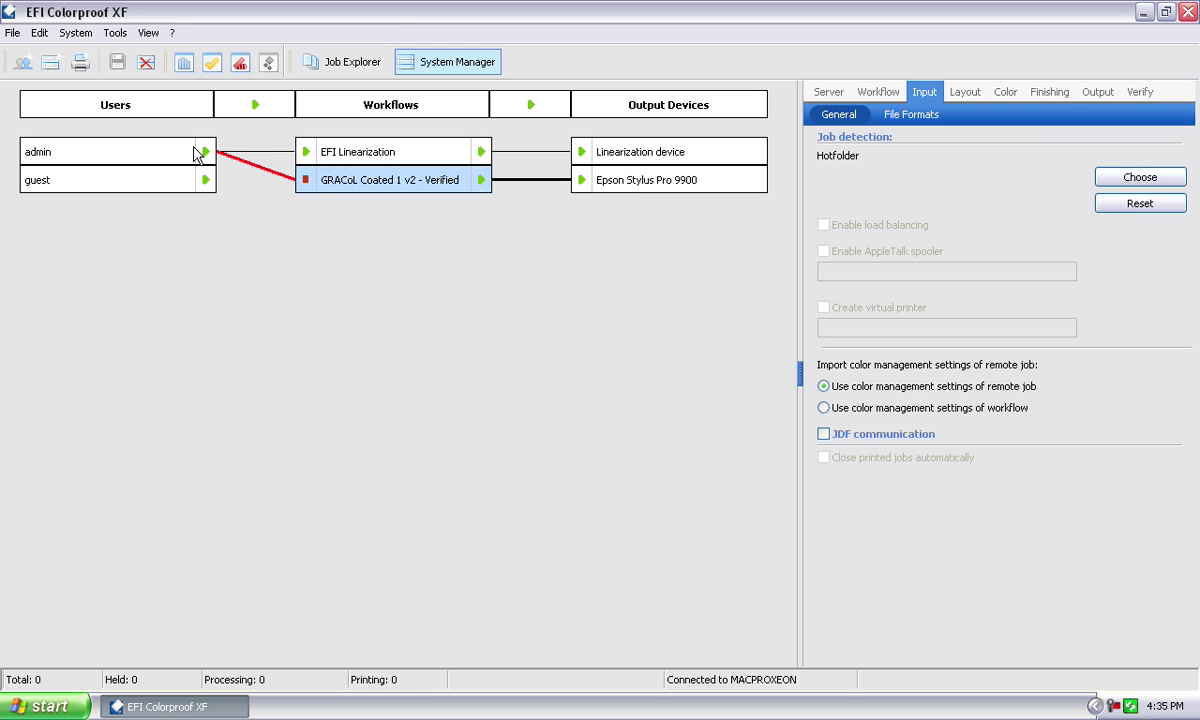
# - Browse for a hot folder path, collapsing My Computer and expanding Transfer to its six subfolders
pyautogui.click(1138, 177)
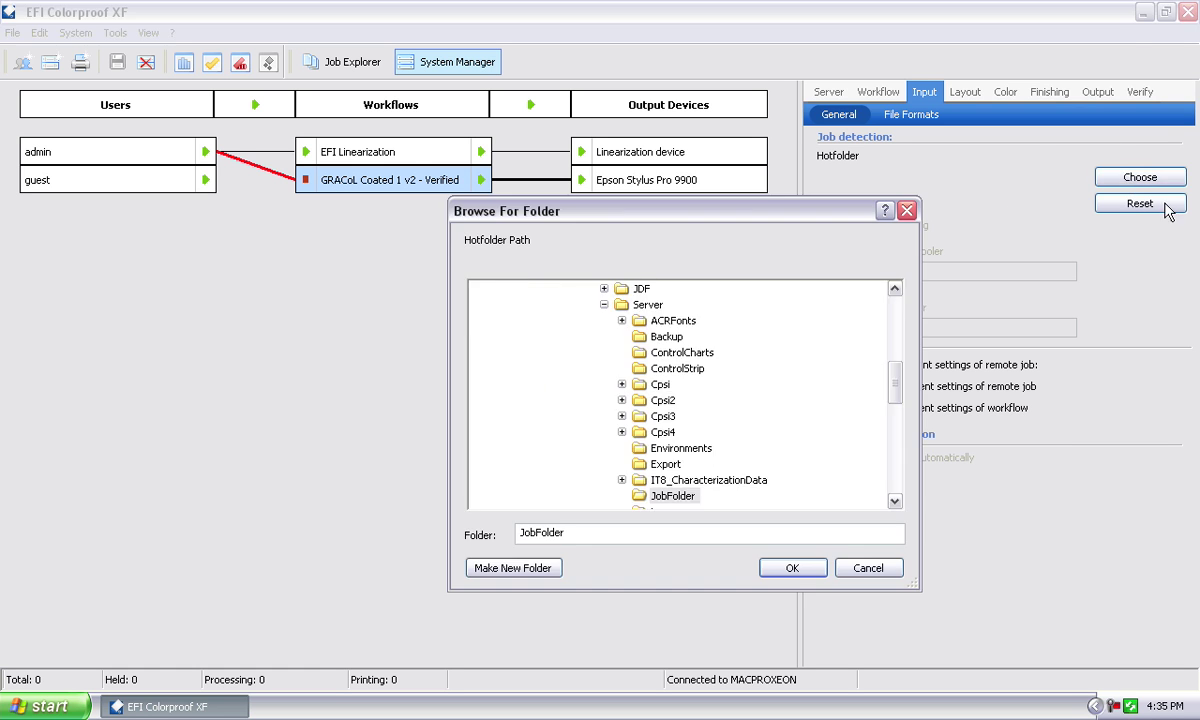
pyautogui.click(895, 311)
pyautogui.click(479, 320)
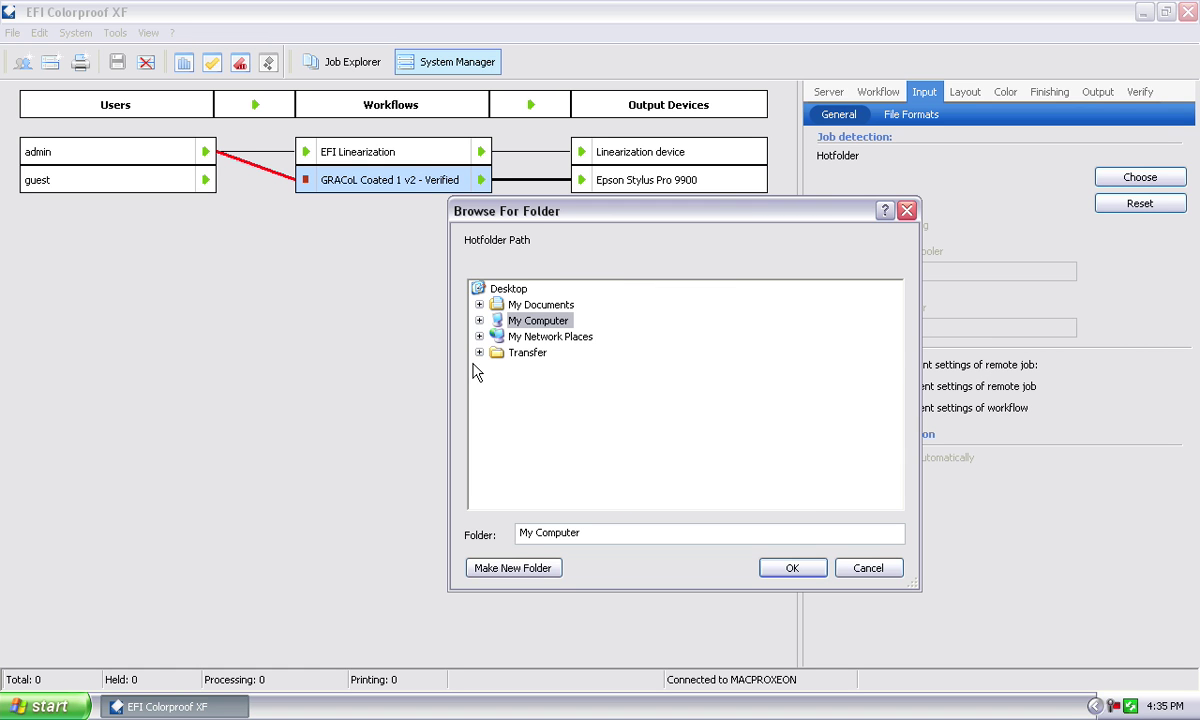
pyautogui.moveTo(613, 213); pyautogui.dragTo(545, 204)
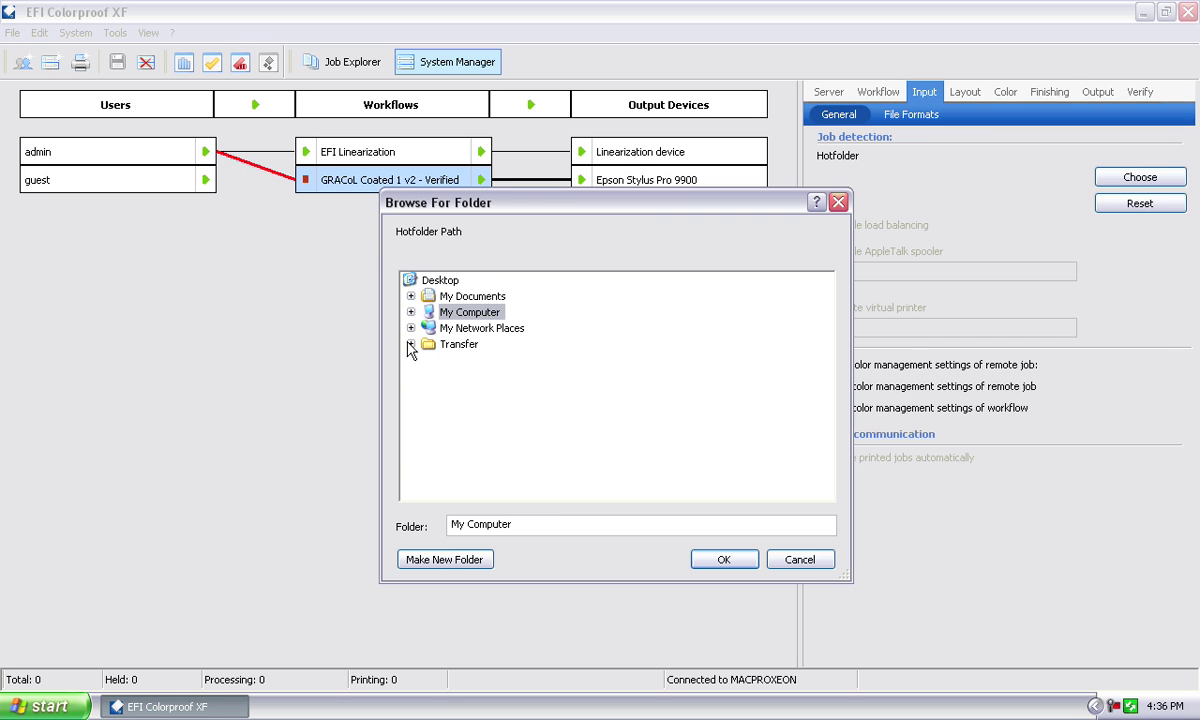
pyautogui.click(410, 344)
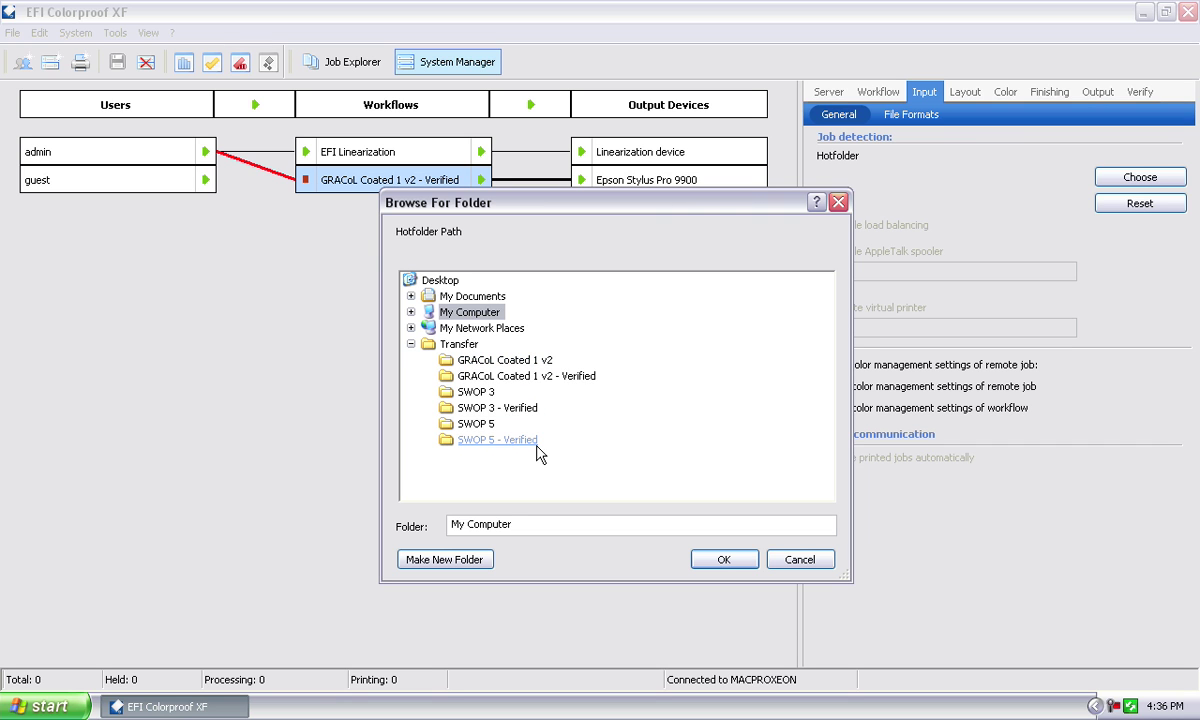
pyautogui.moveTo(549, 207); pyautogui.dragTo(428, 250)
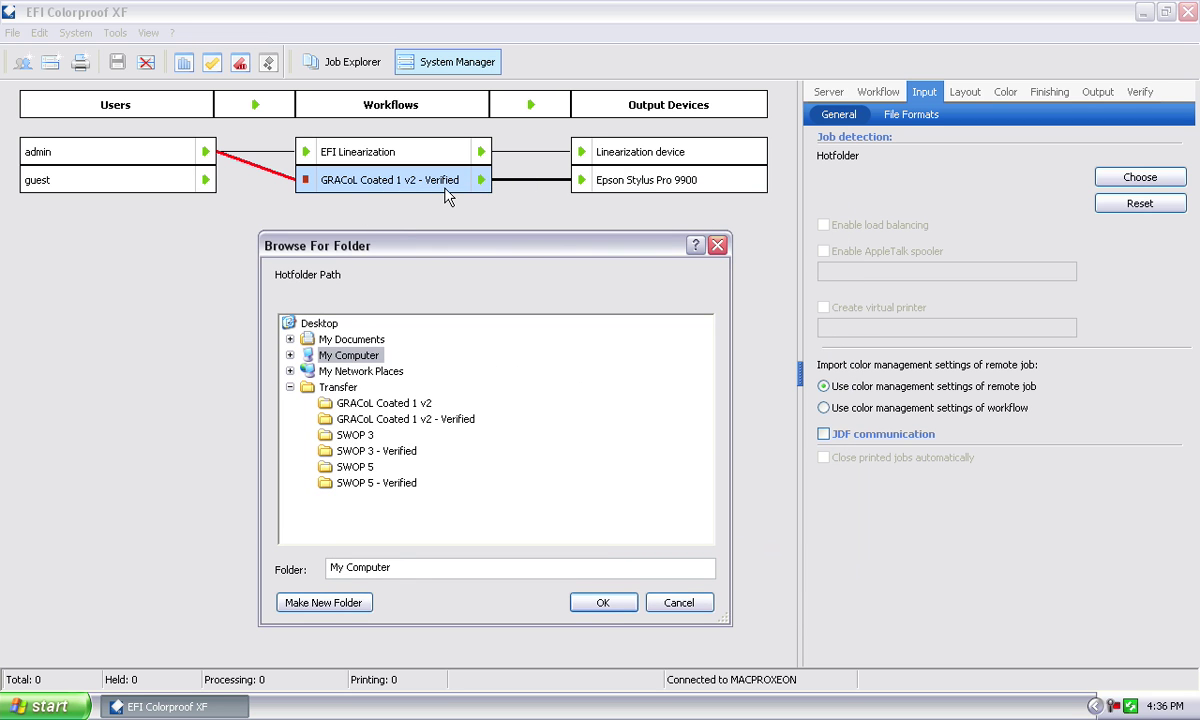
# - Select the GRACoL Coated 1 v2 - Verified folder under Transfer
pyautogui.click(405, 419)
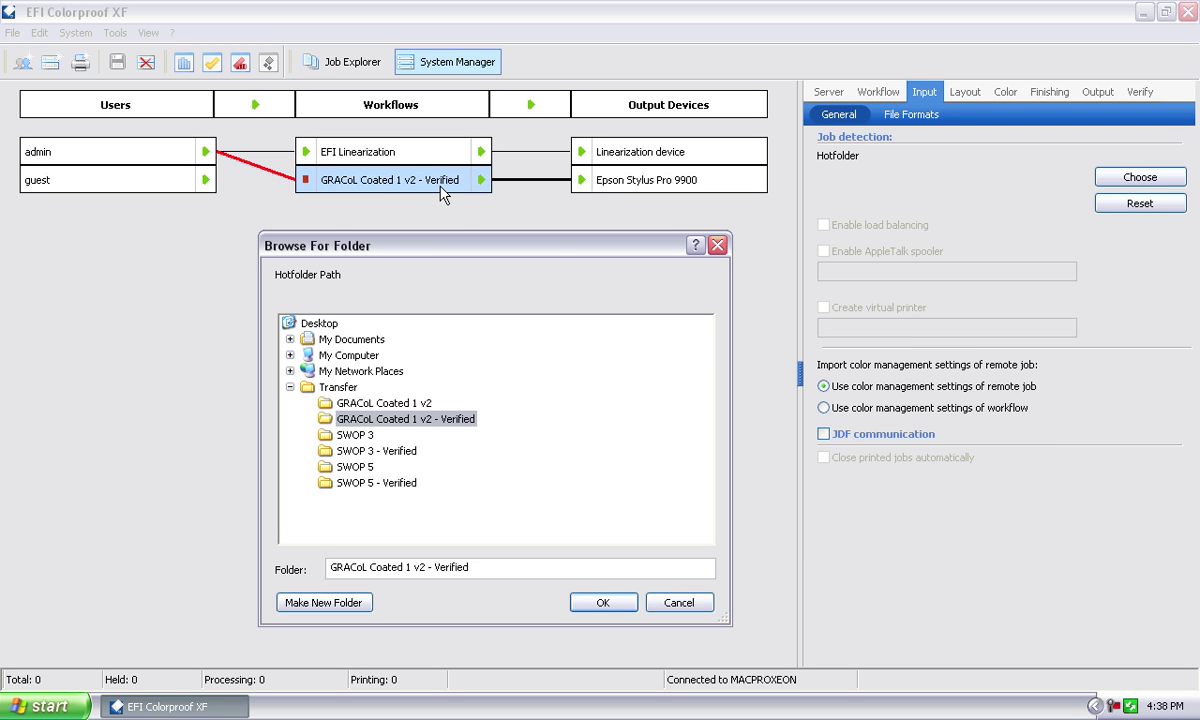
# - Confirm Transfer\GRACoL Coated 1 v2 - Verified as the hot folder and restart the workflow's input from admin
pyautogui.click(418, 406)
pyautogui.click(421, 419)
pyautogui.click(603, 603)
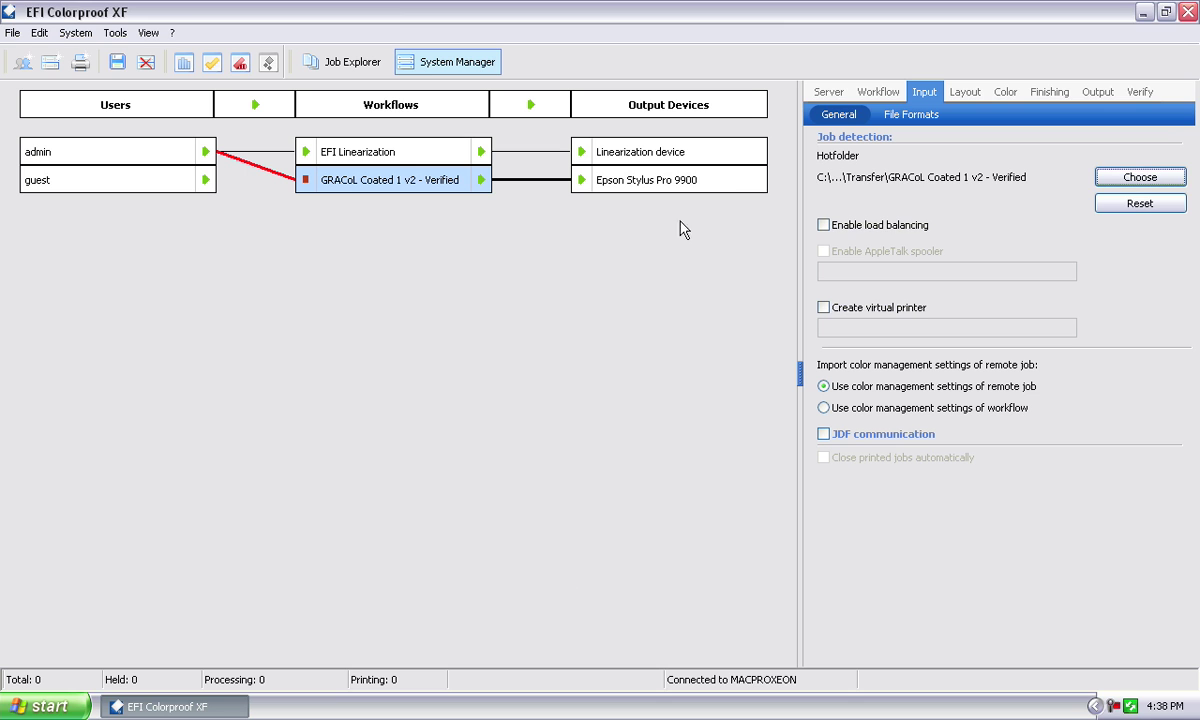
pyautogui.click(287, 175)
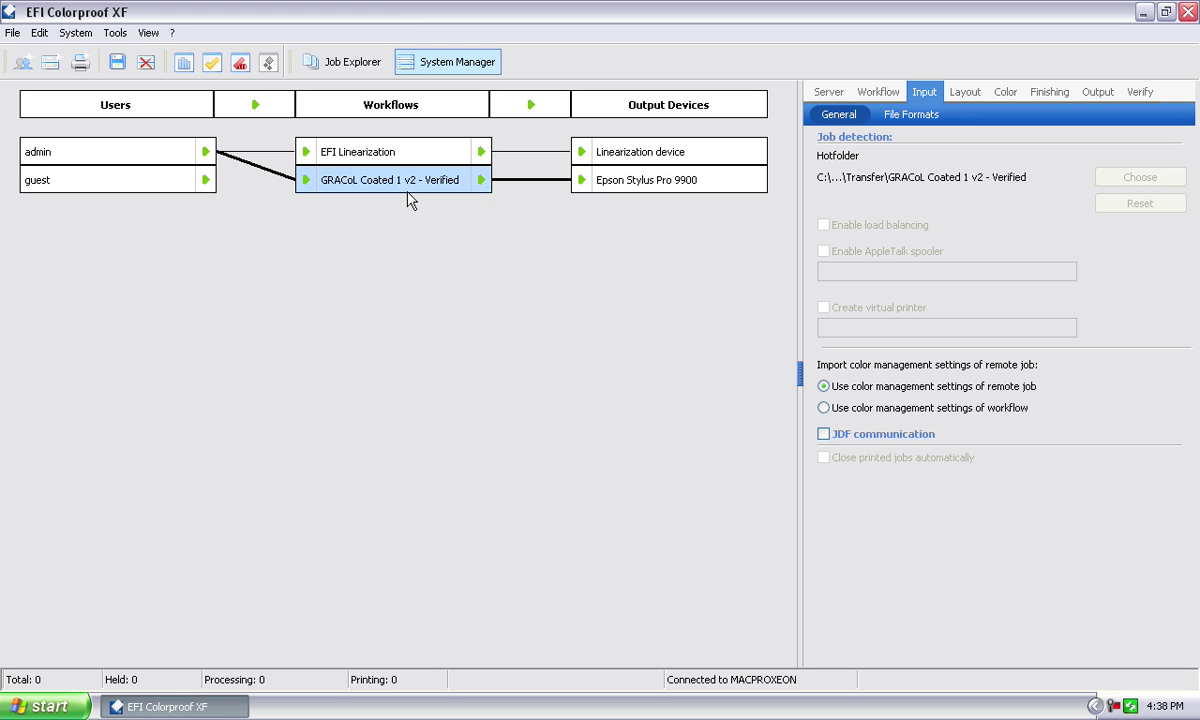
pyautogui.click(828, 92)
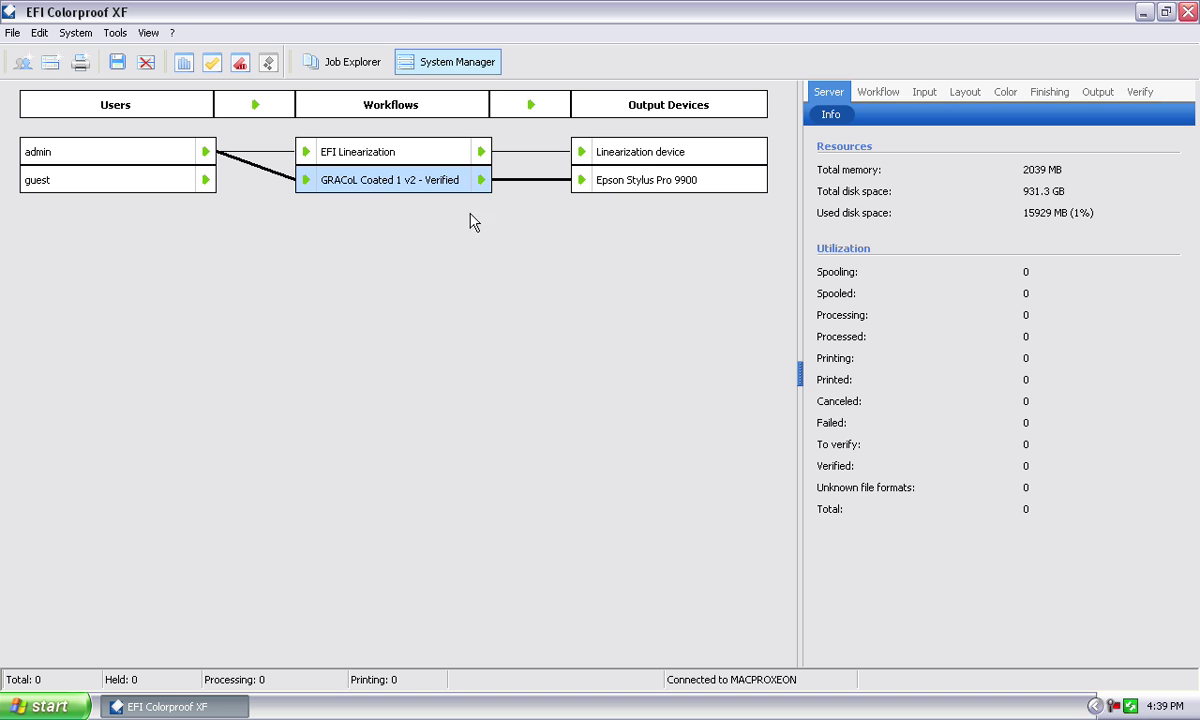
# - Switch to Job Explorer, save the workflow changes, and enlarge the empty job list
pyautogui.click(345, 66)
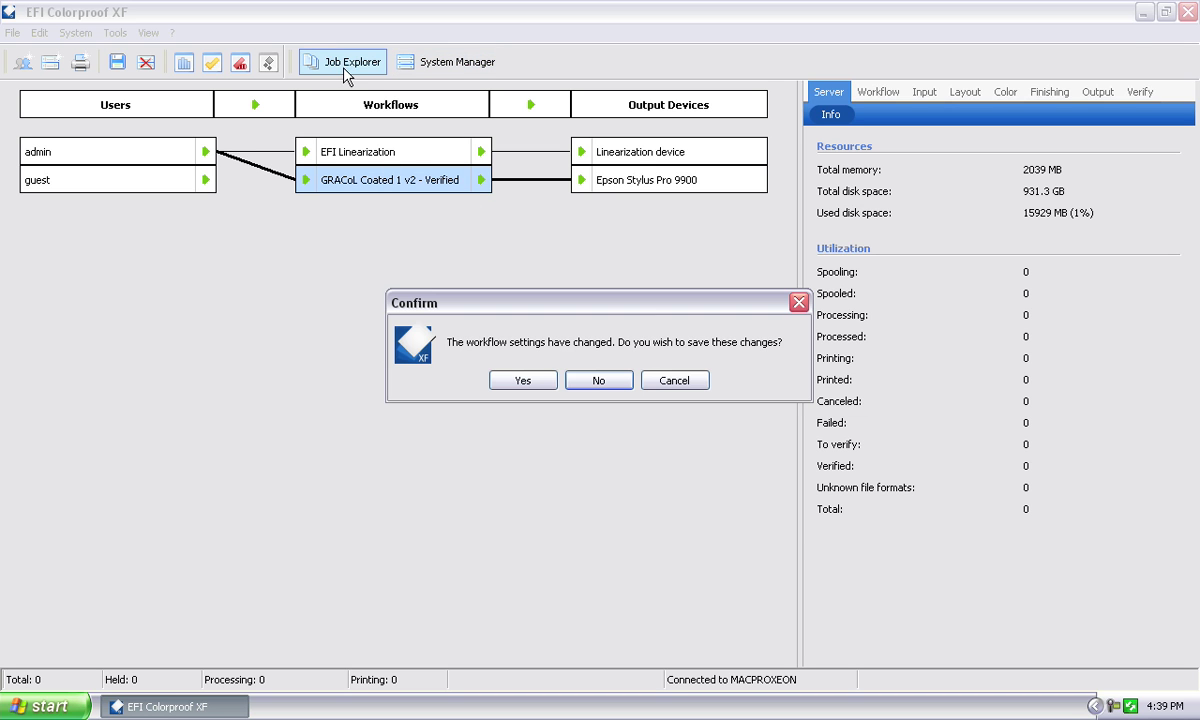
pyautogui.click(523, 381)
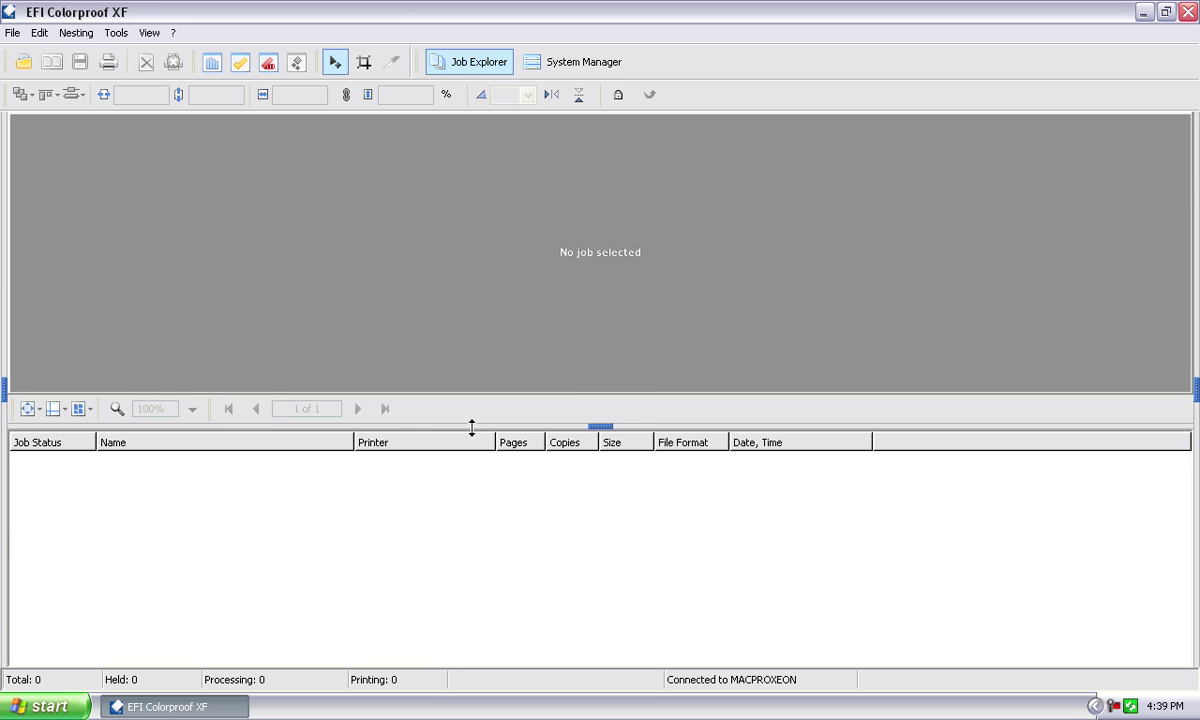
pyautogui.moveTo(471, 424); pyautogui.dragTo(471, 312)
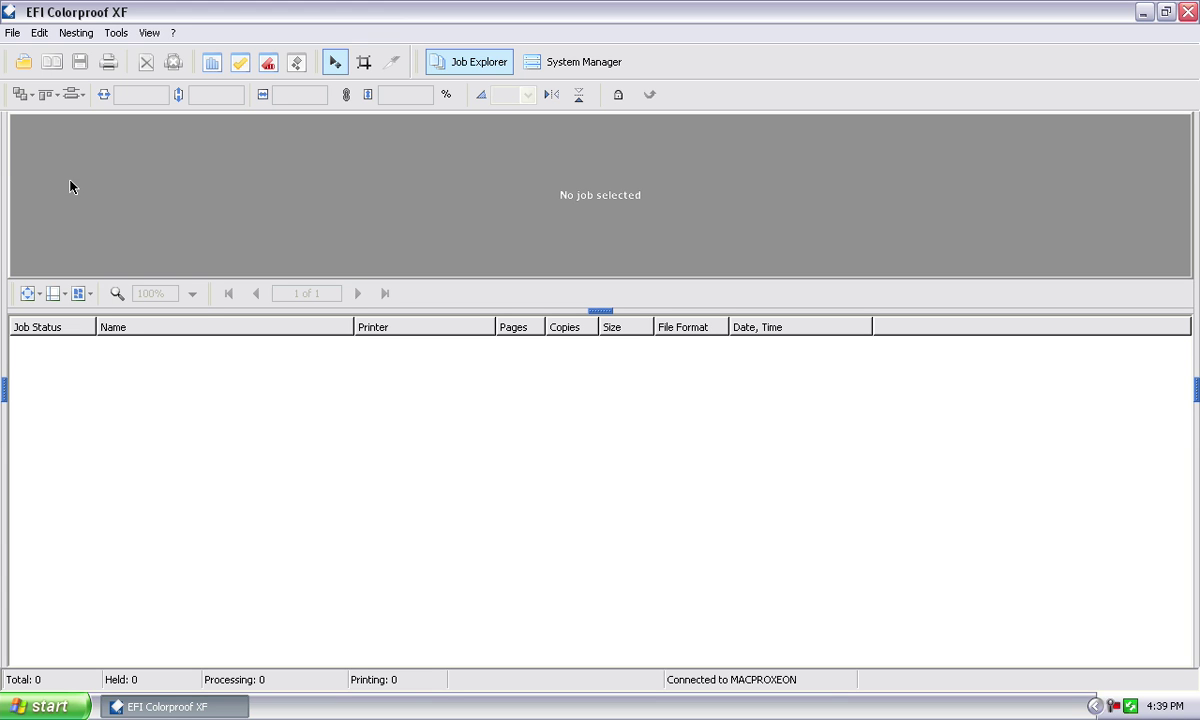
# - Choose the SWOP Proofing 17x21_visual_1107 PDF in the Import Job file dialog
pyautogui.click(12, 32)
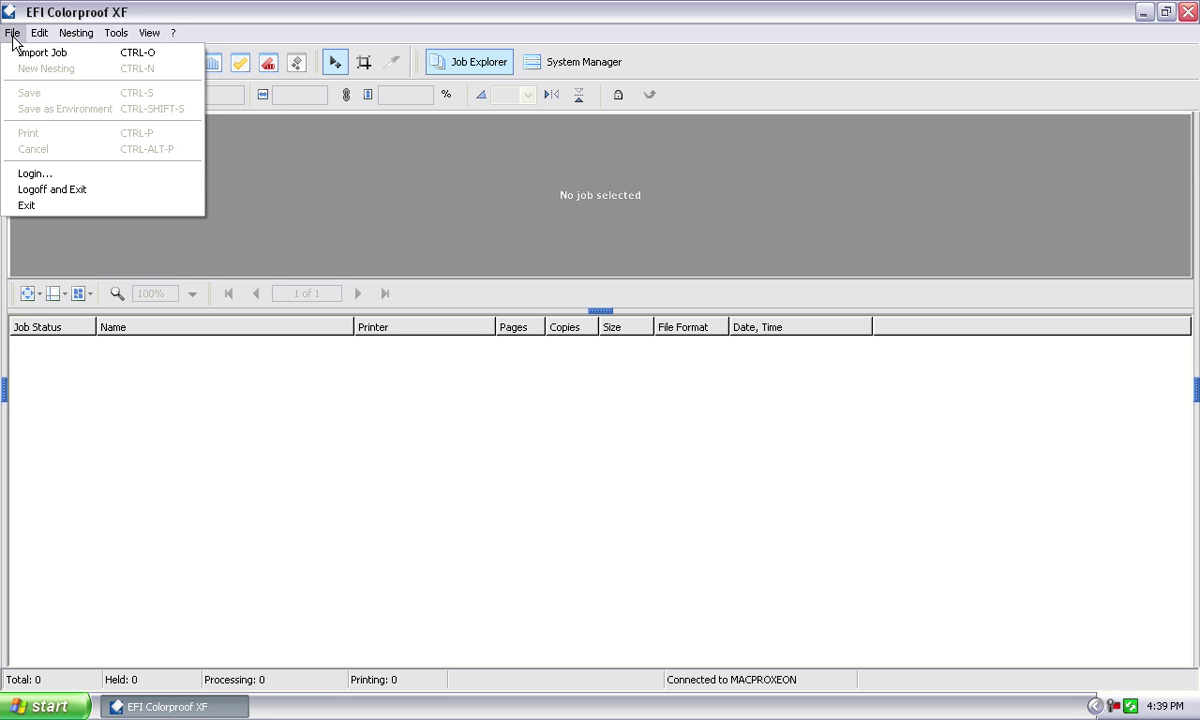
pyautogui.click(196, 125)
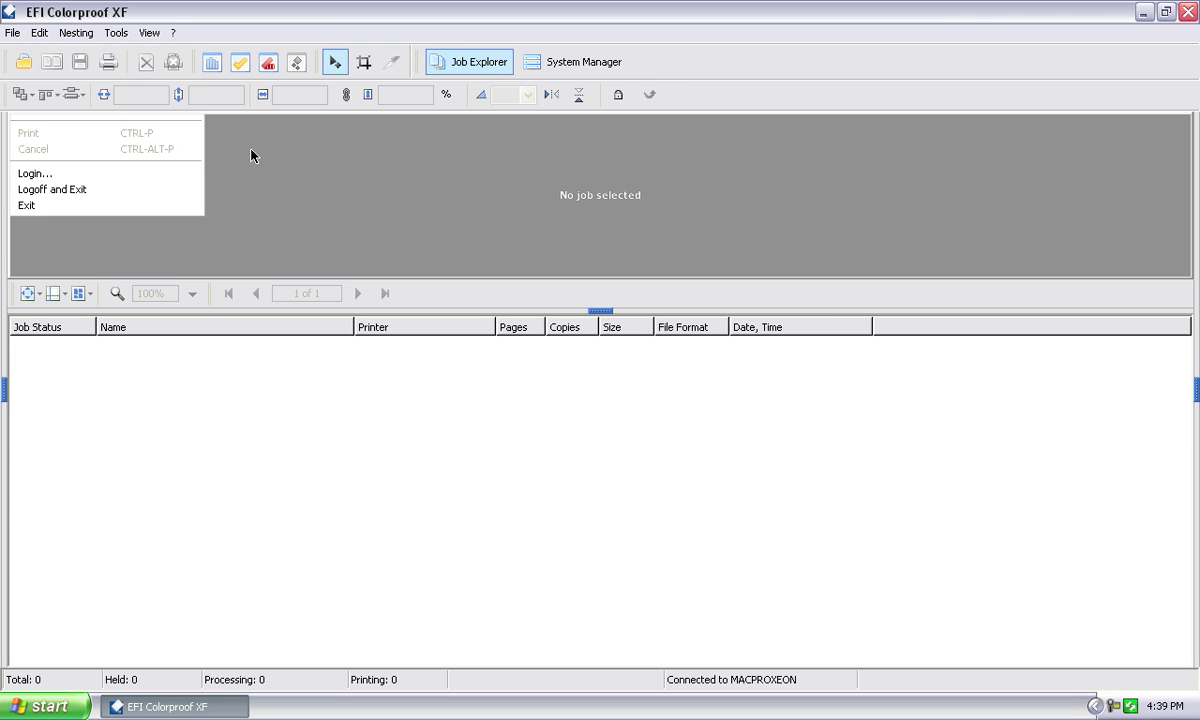
pyautogui.click(25, 64)
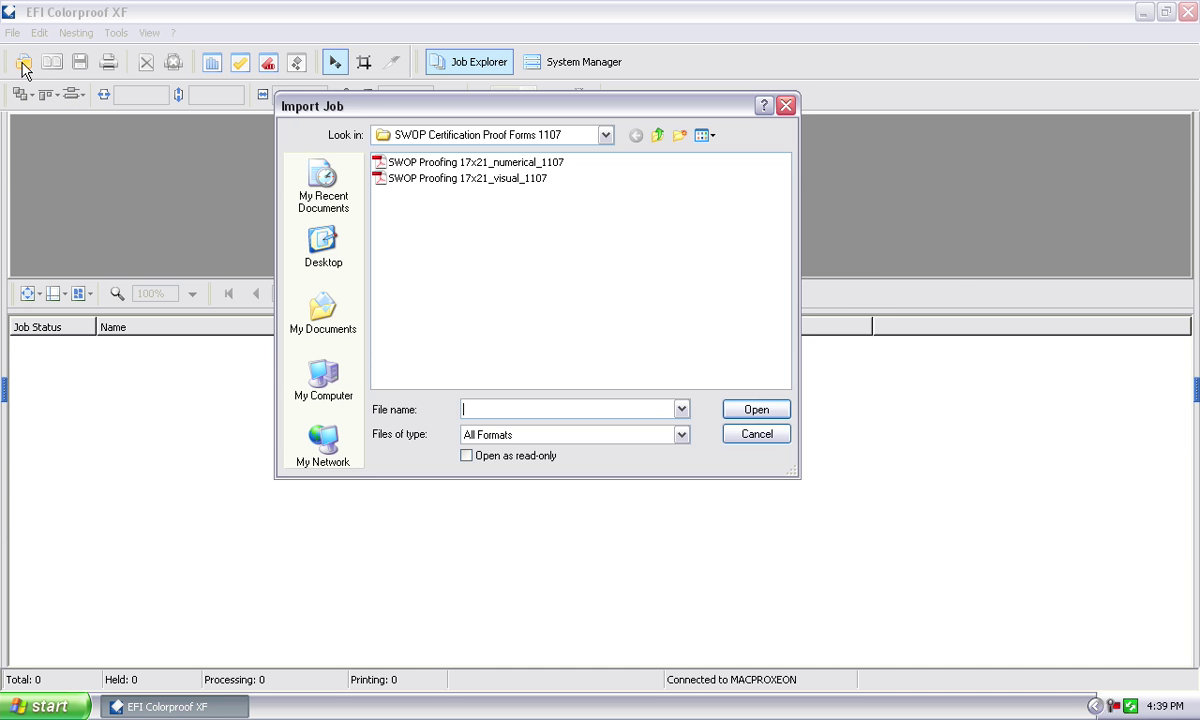
pyautogui.moveTo(378, 107); pyautogui.dragTo(268, 101)
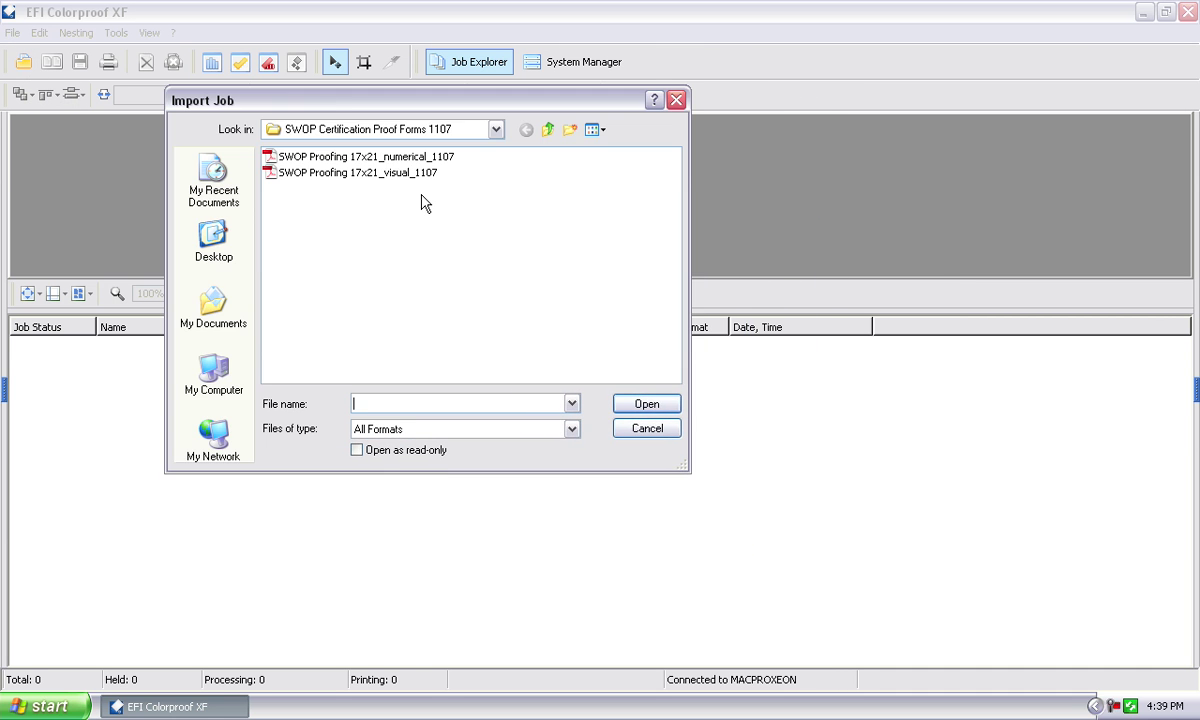
pyautogui.click(320, 172)
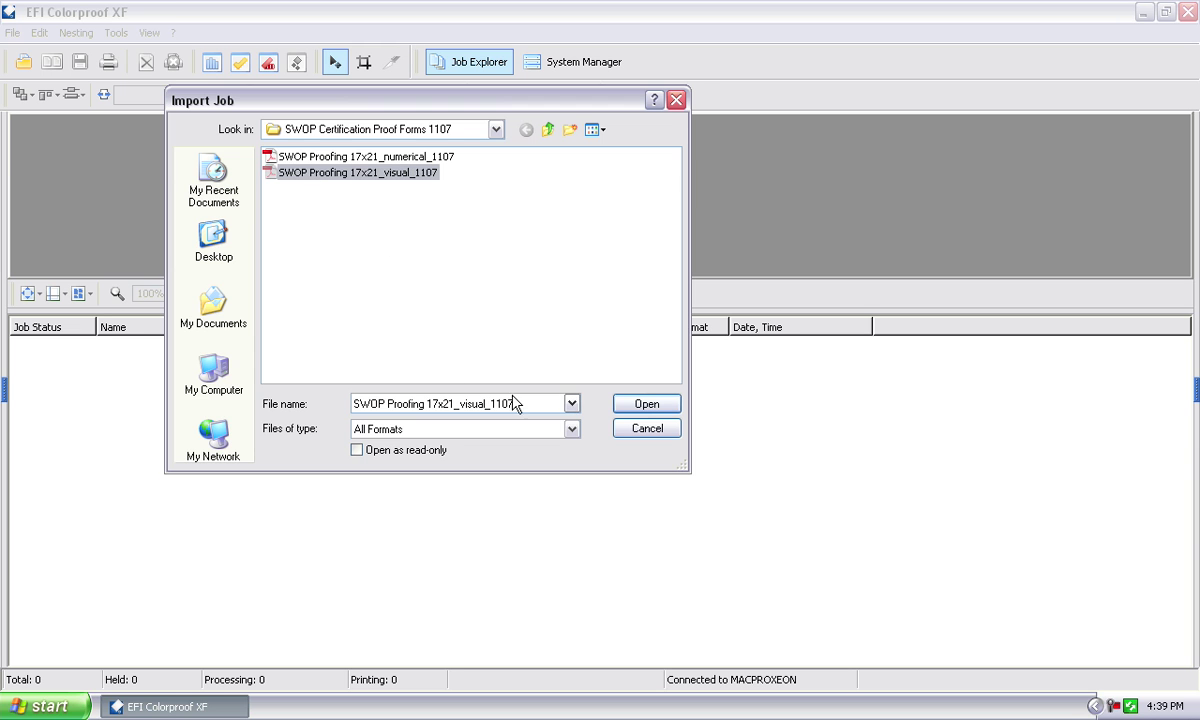
pyautogui.click(624, 403)
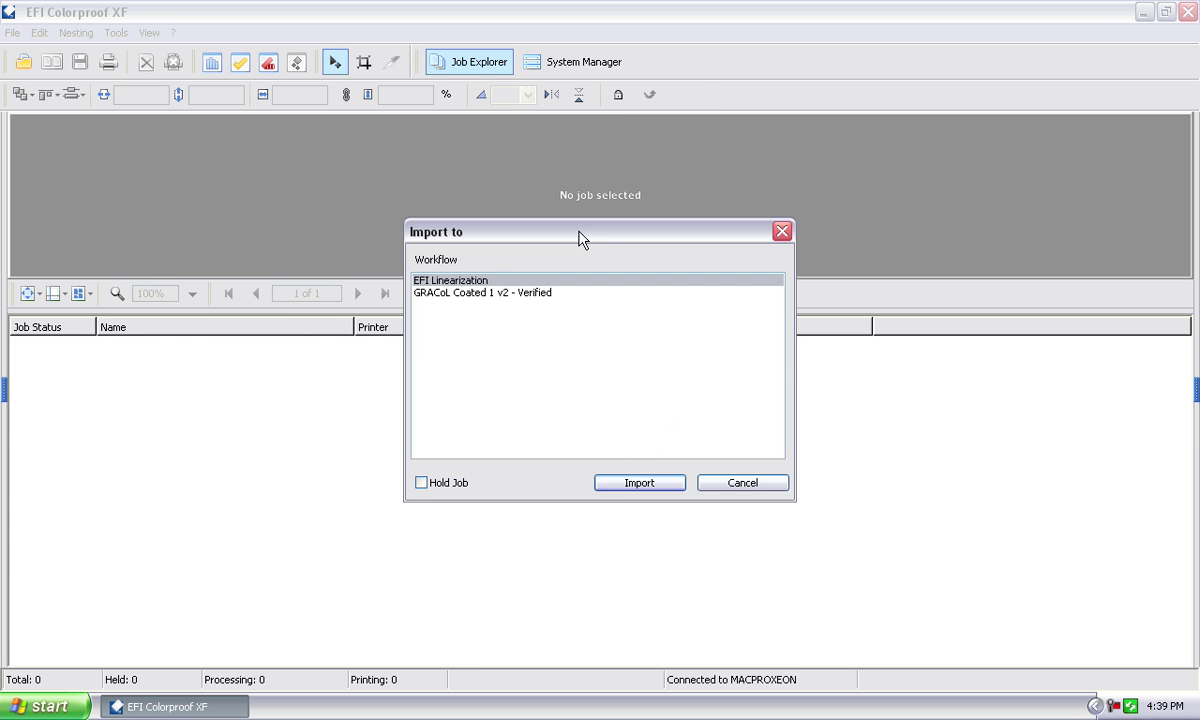
# - Import the PDF into the GRACoL Coated 1 v2 - Verified workflow with Hold Job ticked
pyautogui.moveTo(576, 235); pyautogui.dragTo(583, 177)
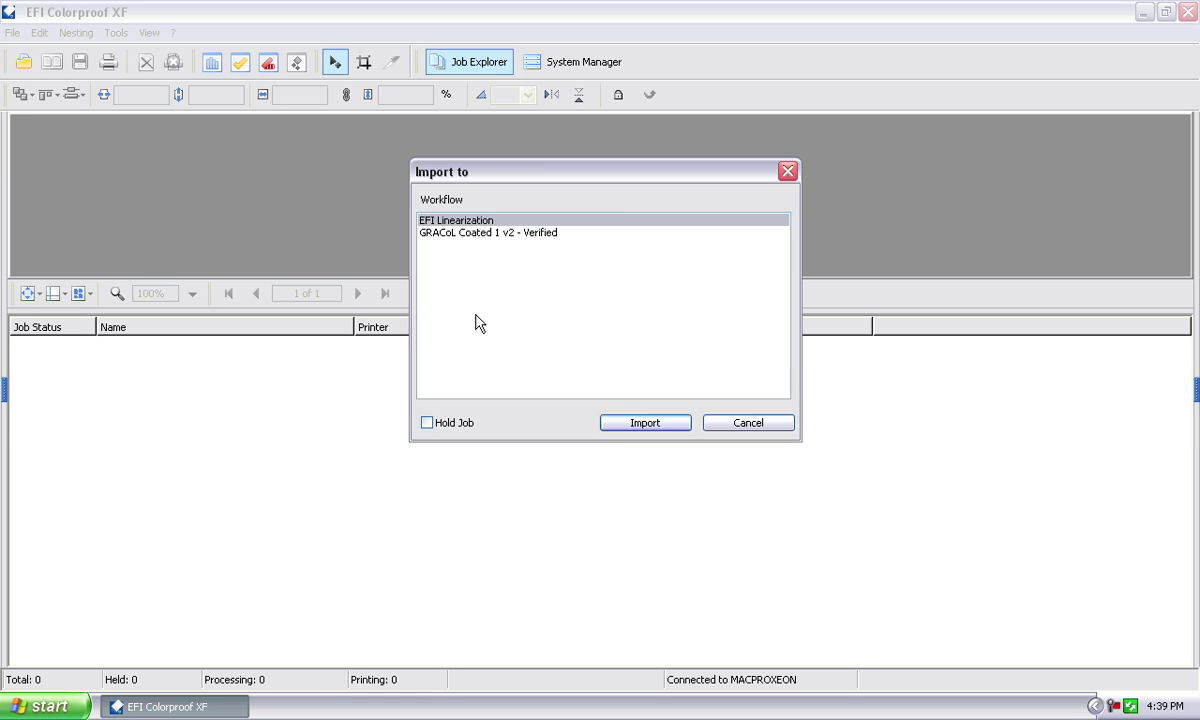
pyautogui.click(490, 234)
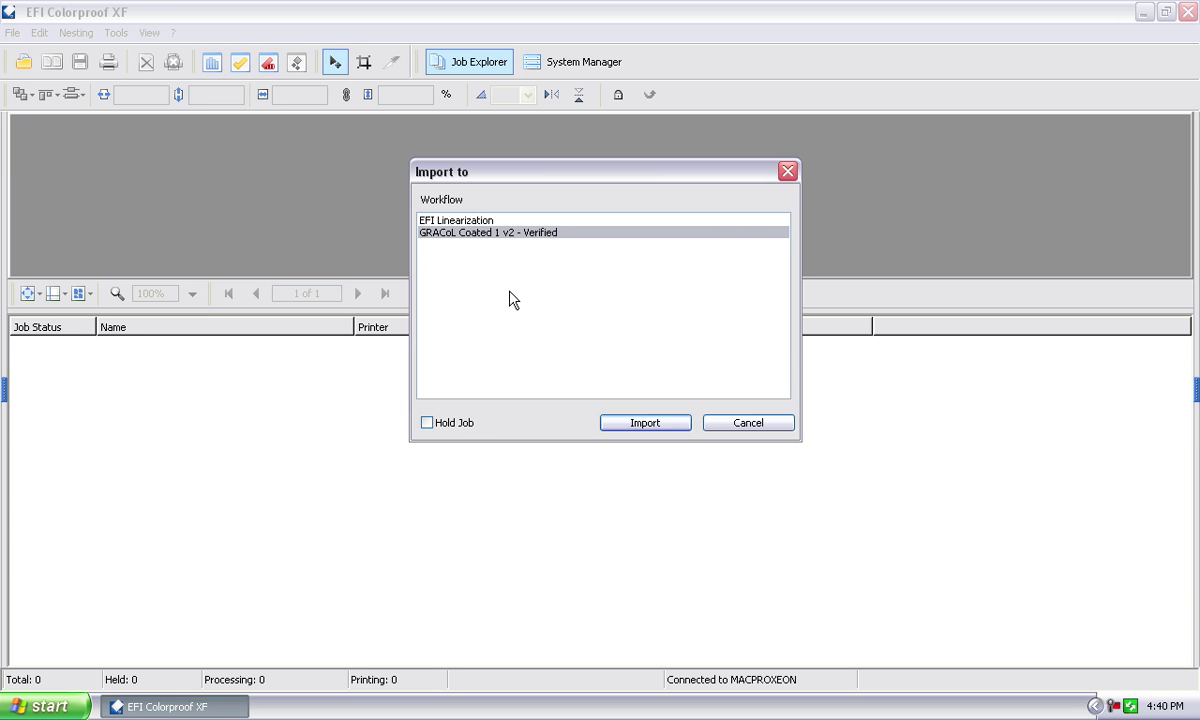
pyautogui.click(452, 436)
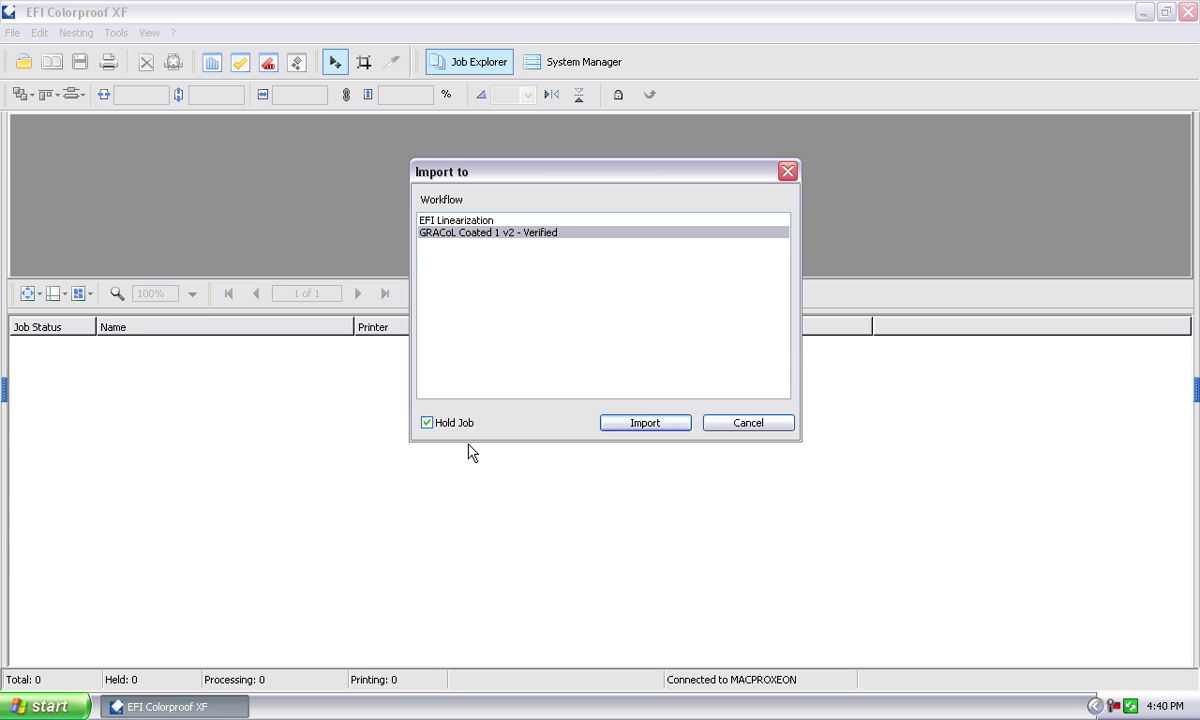
pyautogui.click(621, 423)
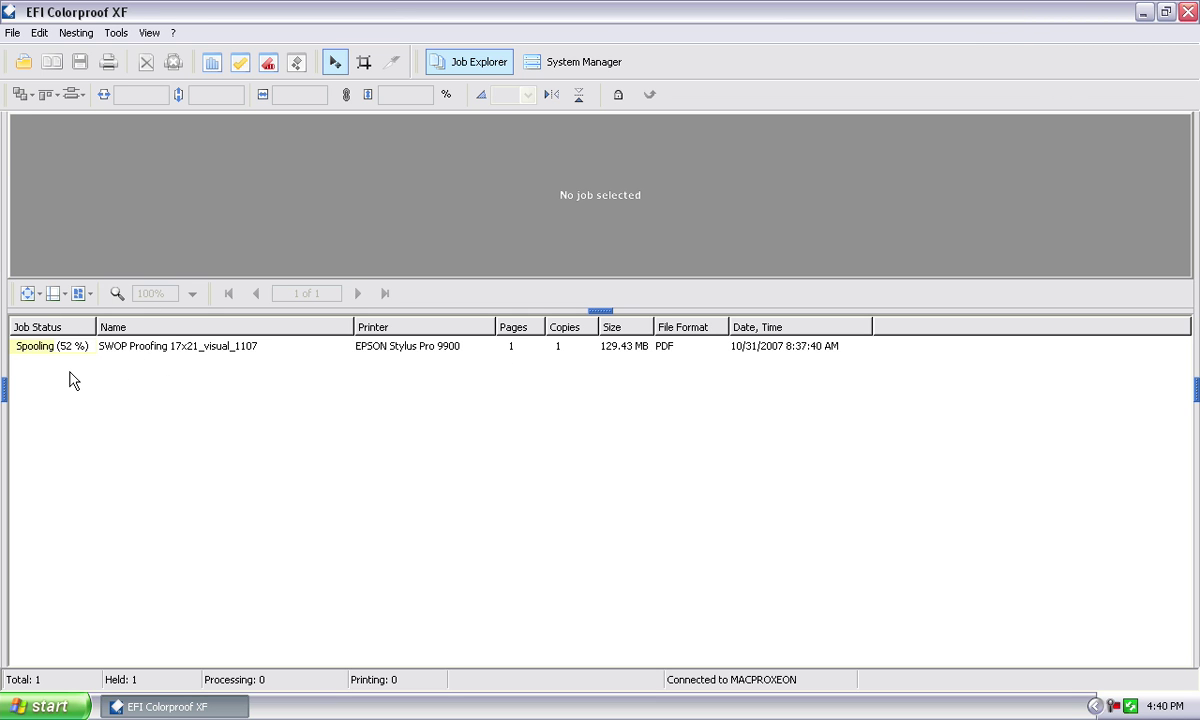
# - Preview the SWOP Proofing 17x21_visual_1107 job's page, enlarging and then shrinking the preview pane
pyautogui.click(234, 345)
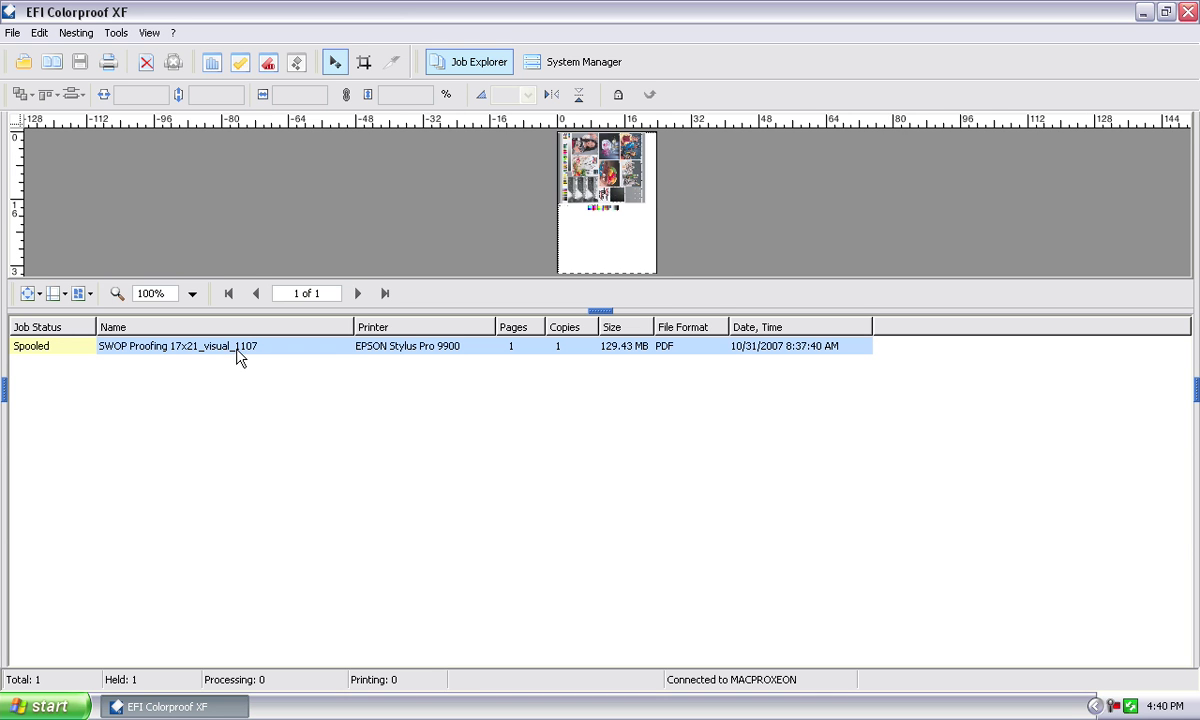
pyautogui.moveTo(499, 312); pyautogui.dragTo(503, 474)
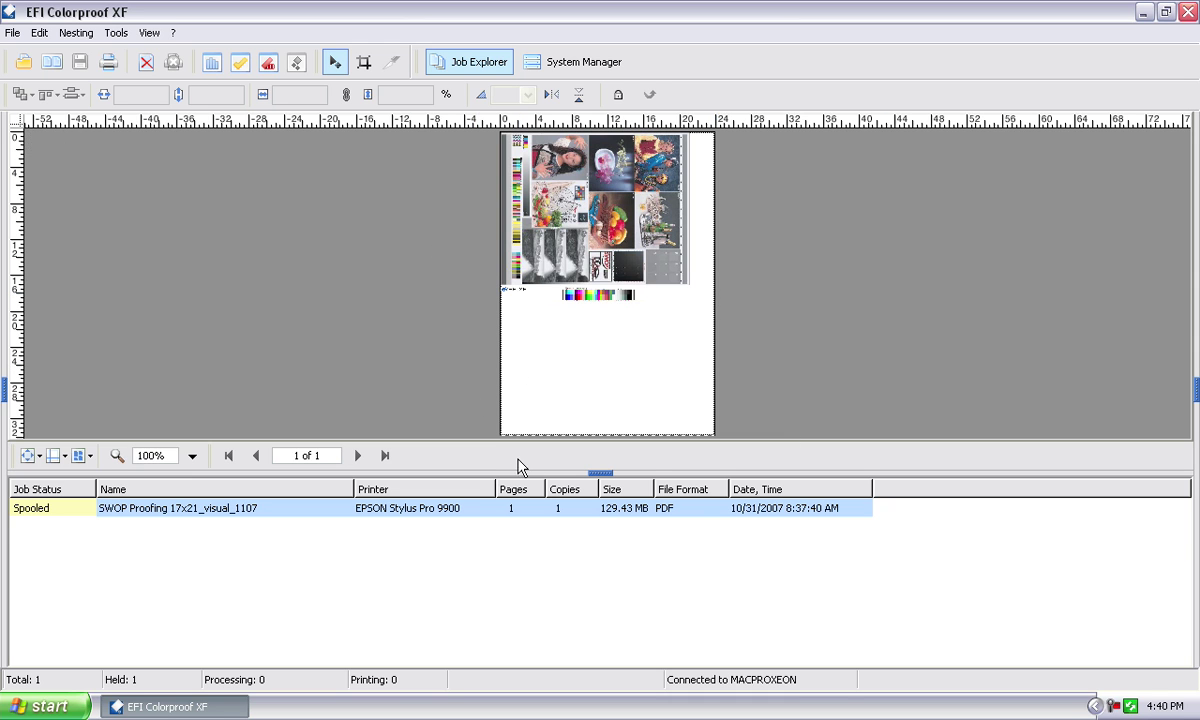
pyautogui.moveTo(490, 471); pyautogui.dragTo(495, 383)
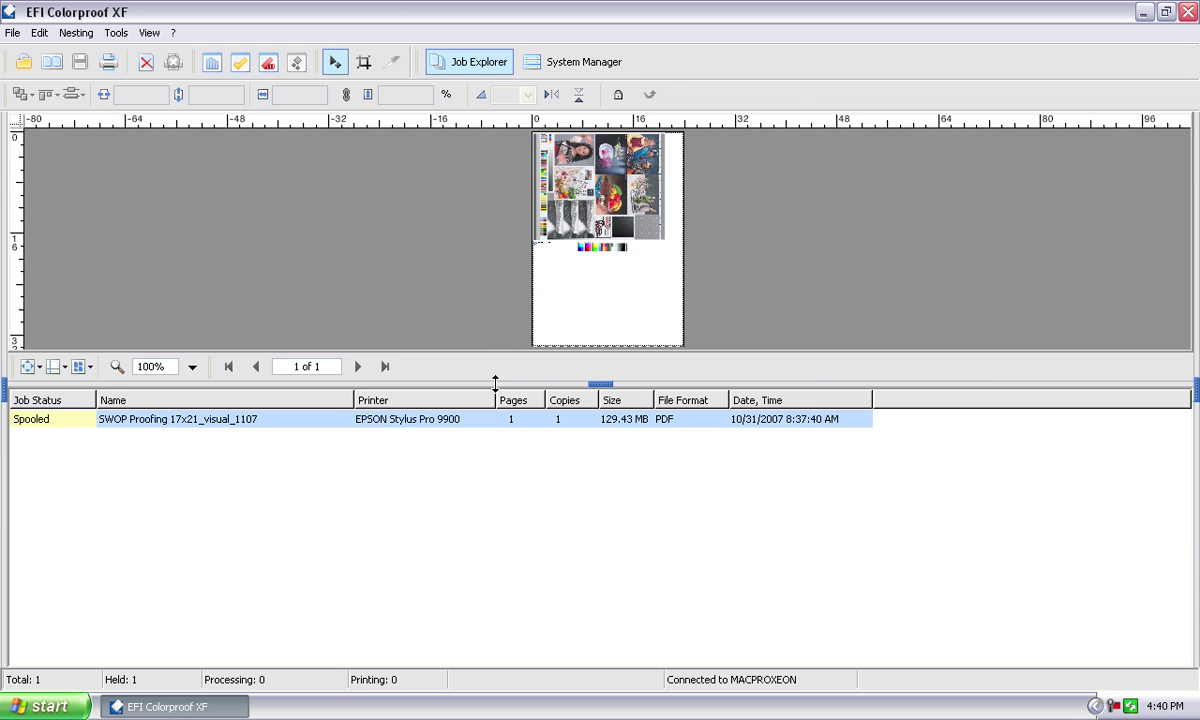
# - Send the SWOP Proofing 17x21_visual_1107 job to print from its context menu
pyautogui.click(267, 424)
pyautogui.rightClick(335, 419)
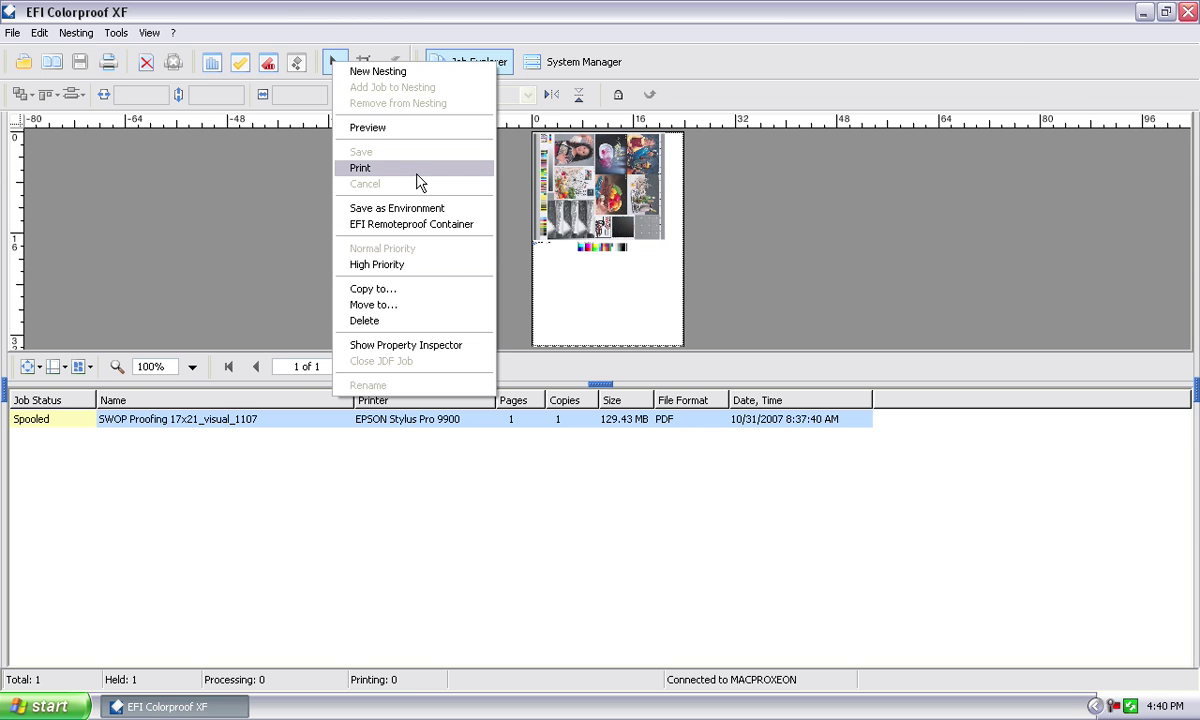
pyautogui.click(563, 576)
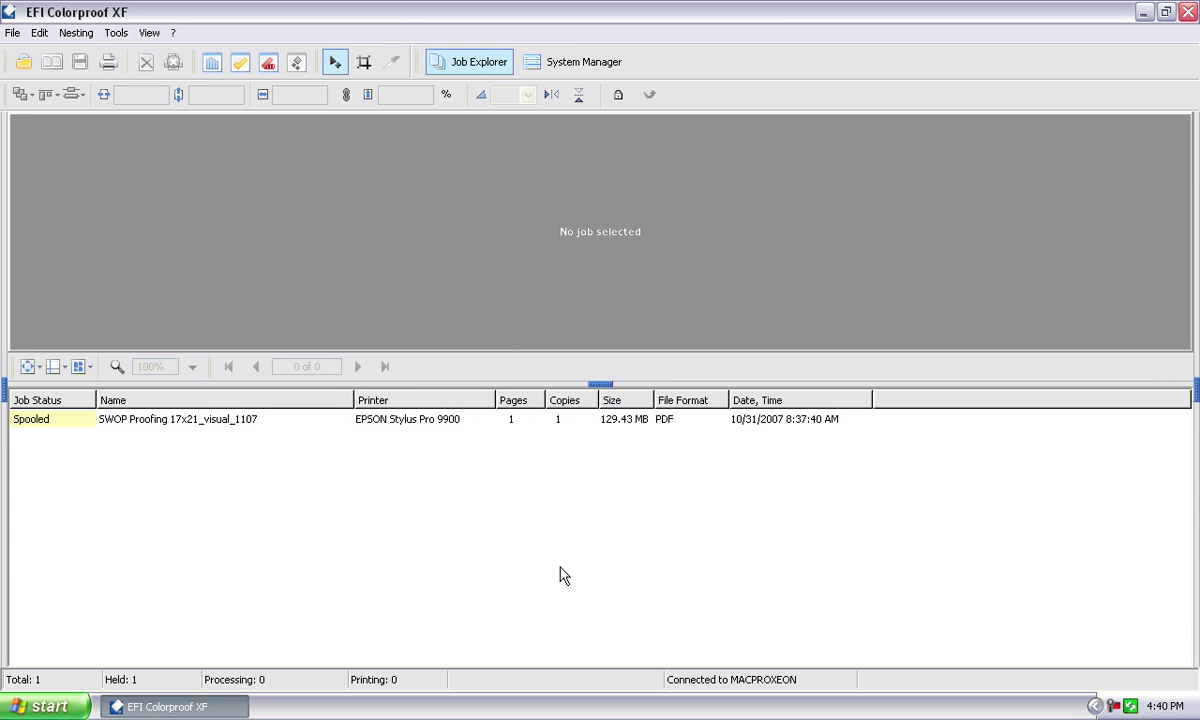